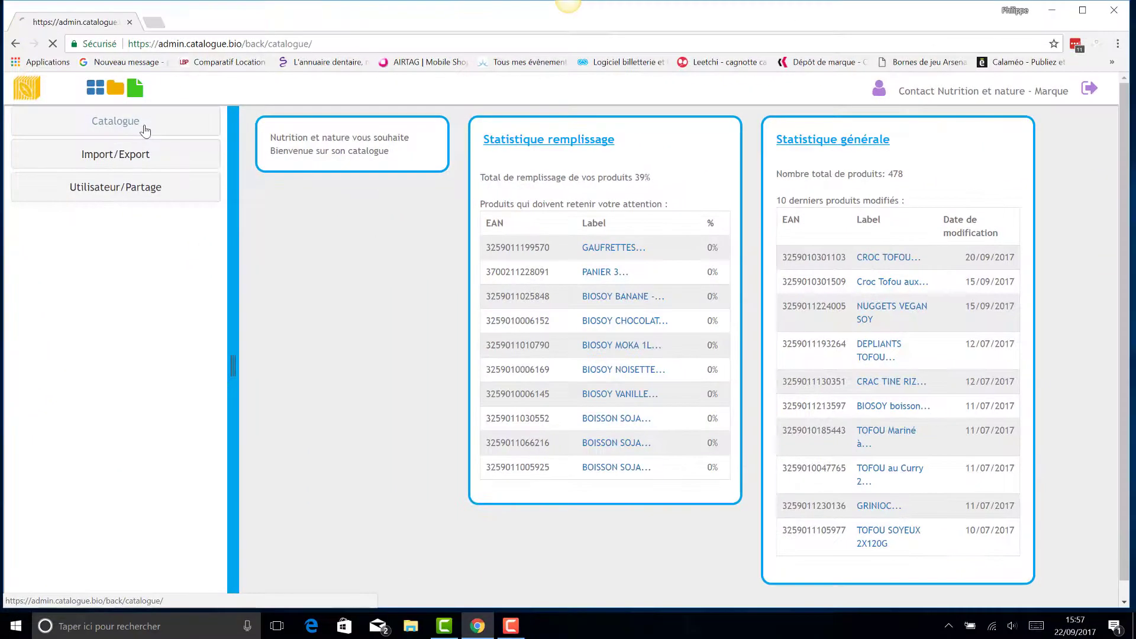
Step: Open the catalogue and browse the category tree through Alimentation and Boucherie,charcuterie to the Charcuterie et salaisons products
click(687, 312)
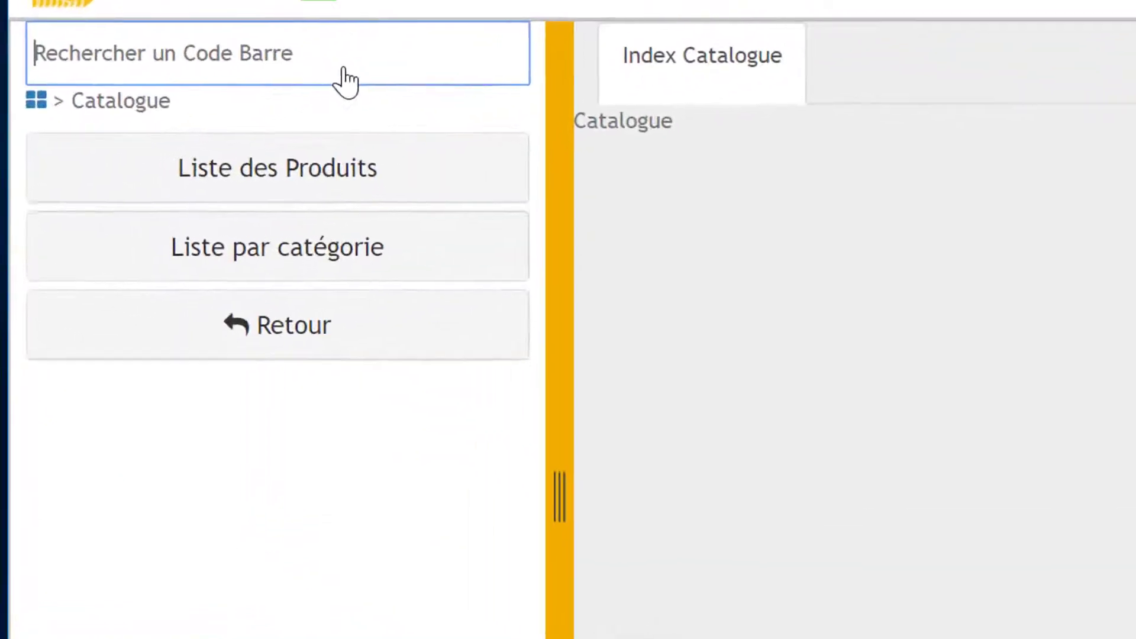
click(301, 270)
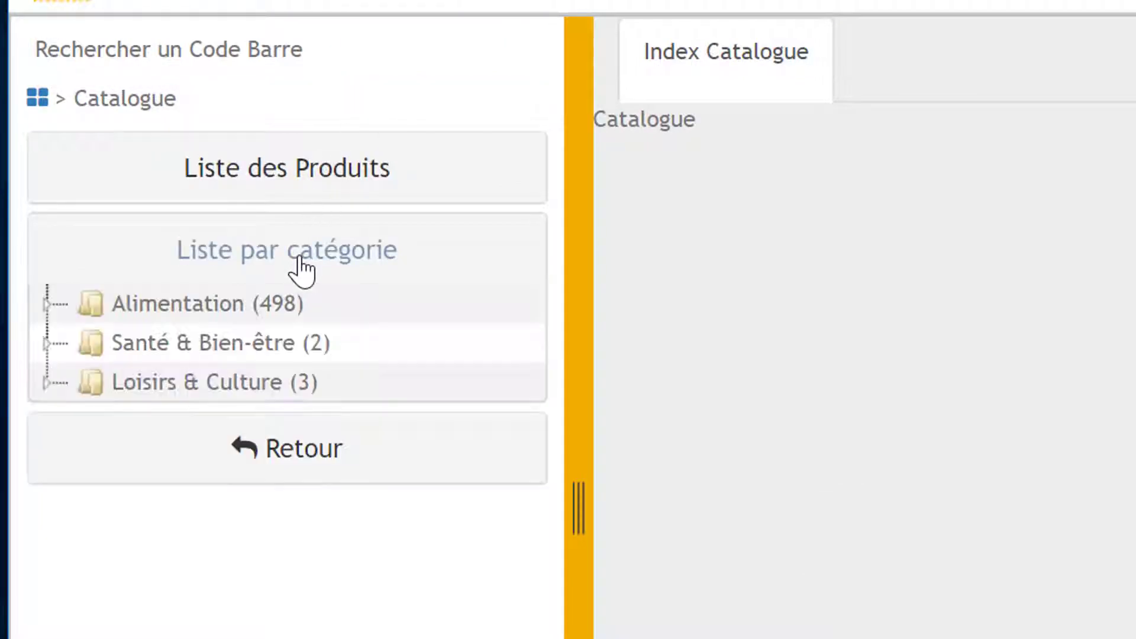
click(47, 304)
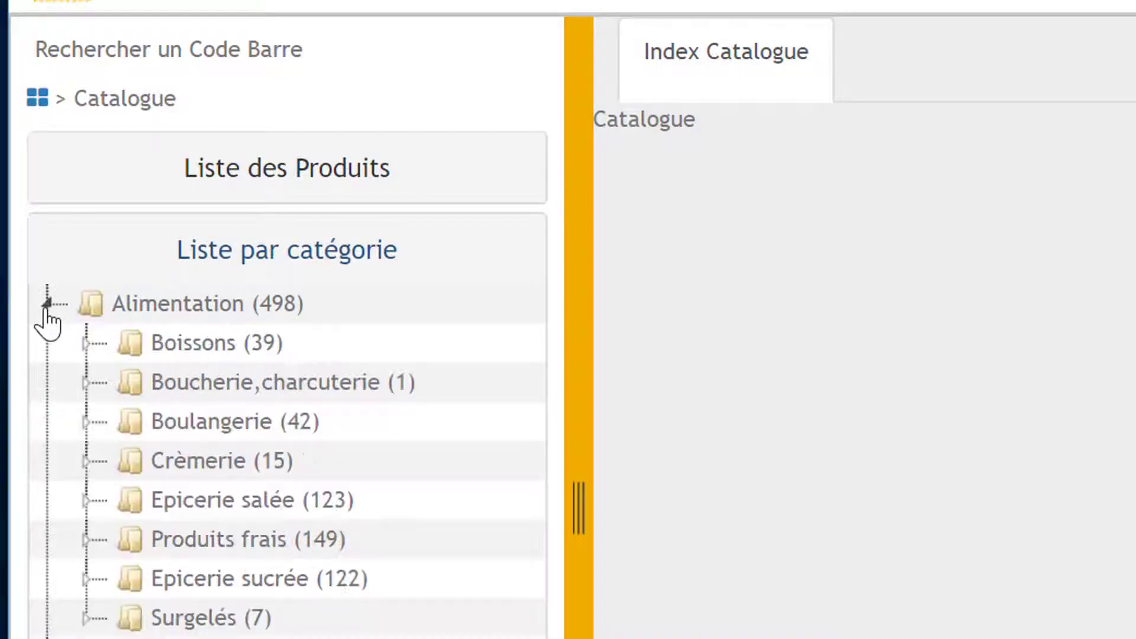
click(87, 383)
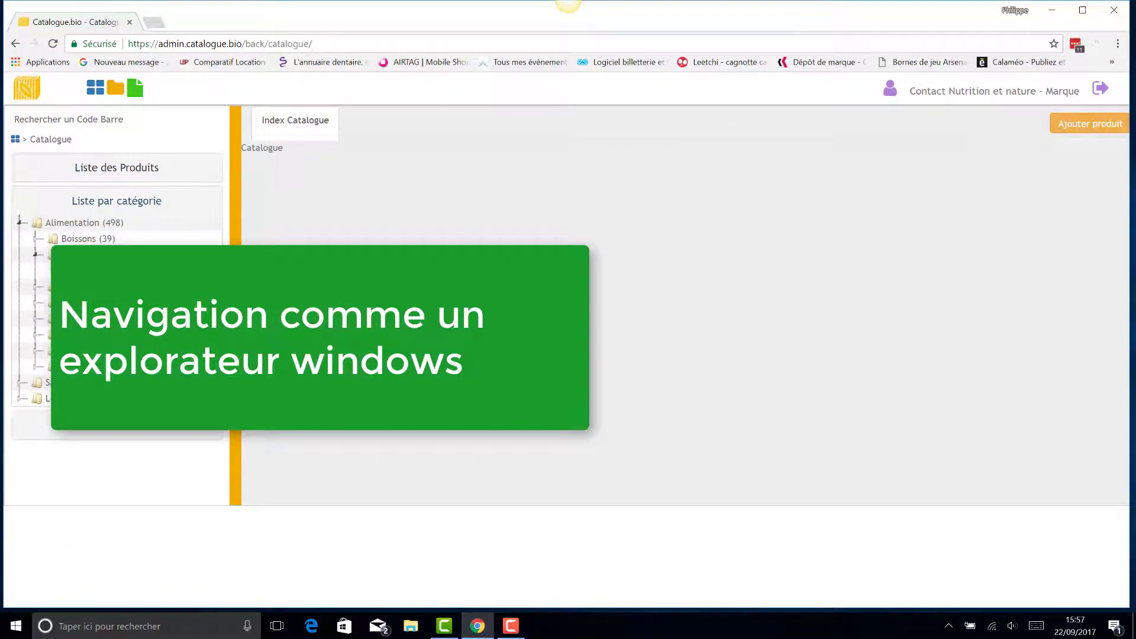
click(122, 271)
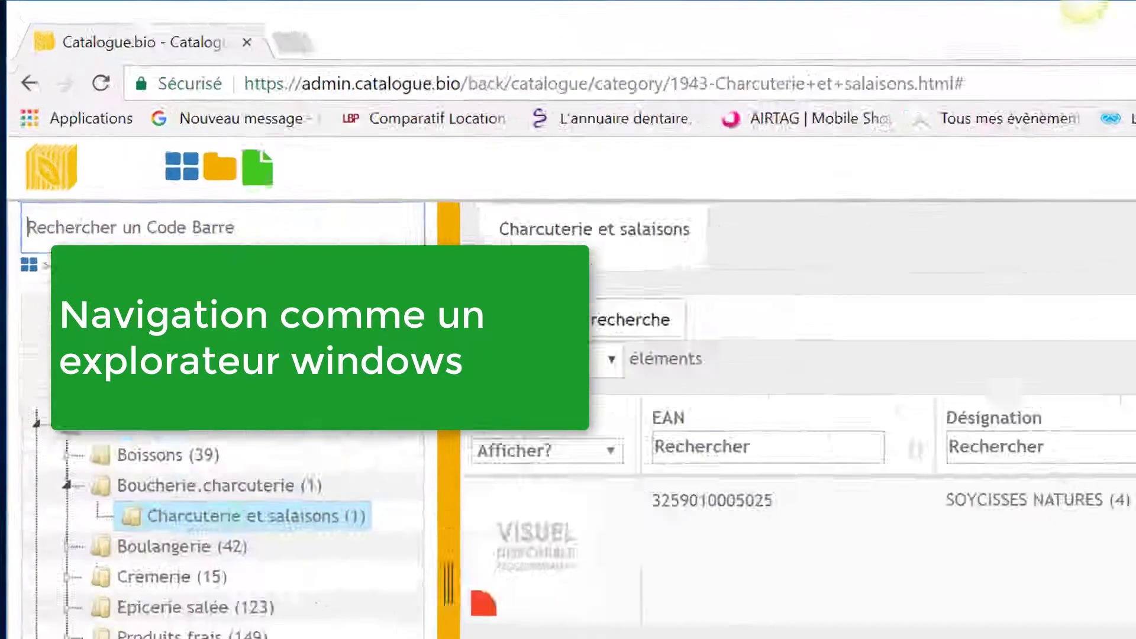
Step: Open the full product list and filter it by Univers Alimentation and Rayon Produits frais
click(135, 168)
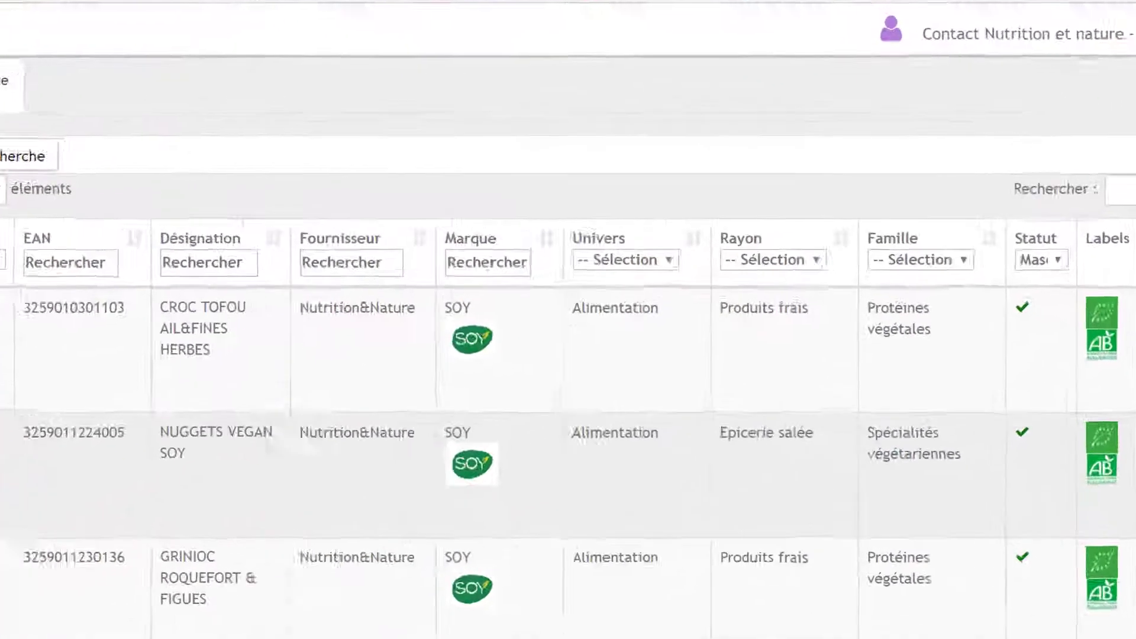
click(634, 272)
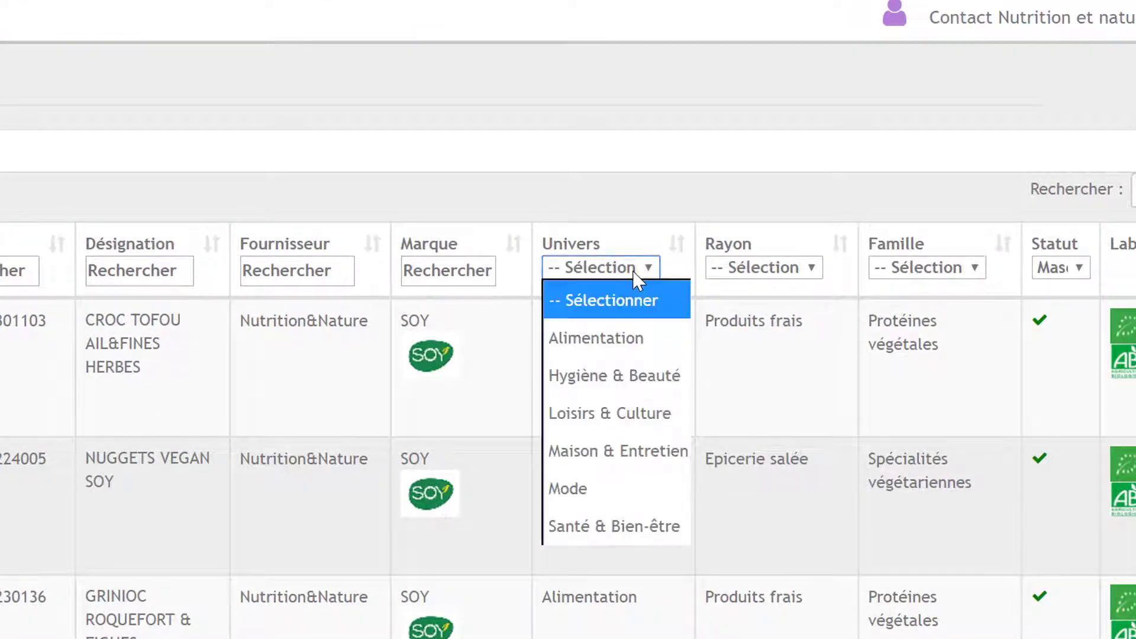
click(619, 347)
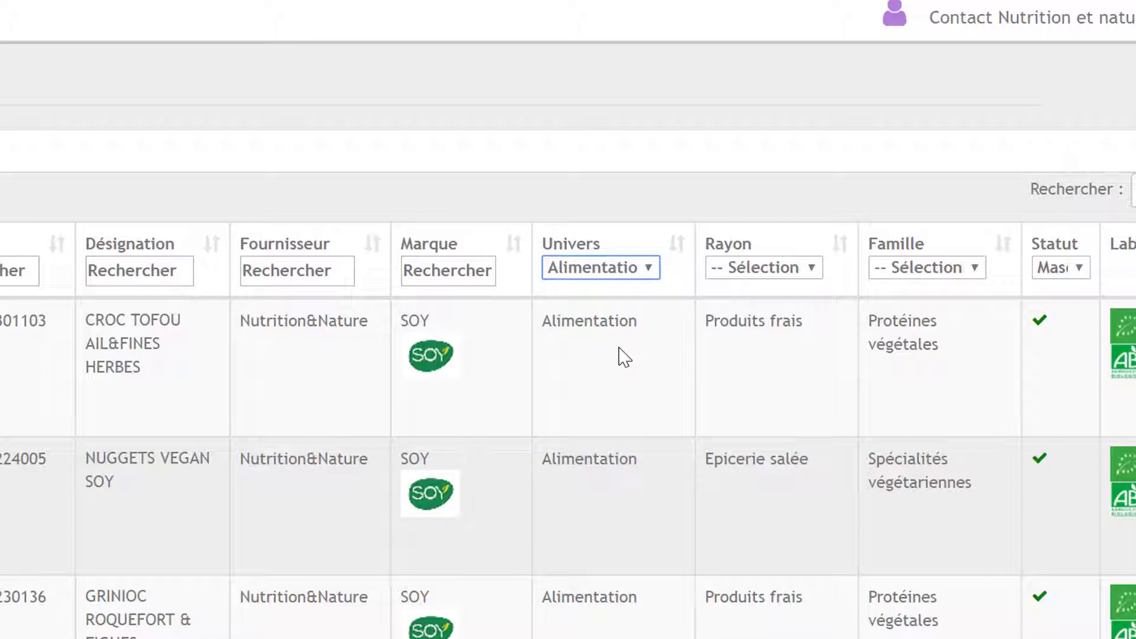
click(805, 271)
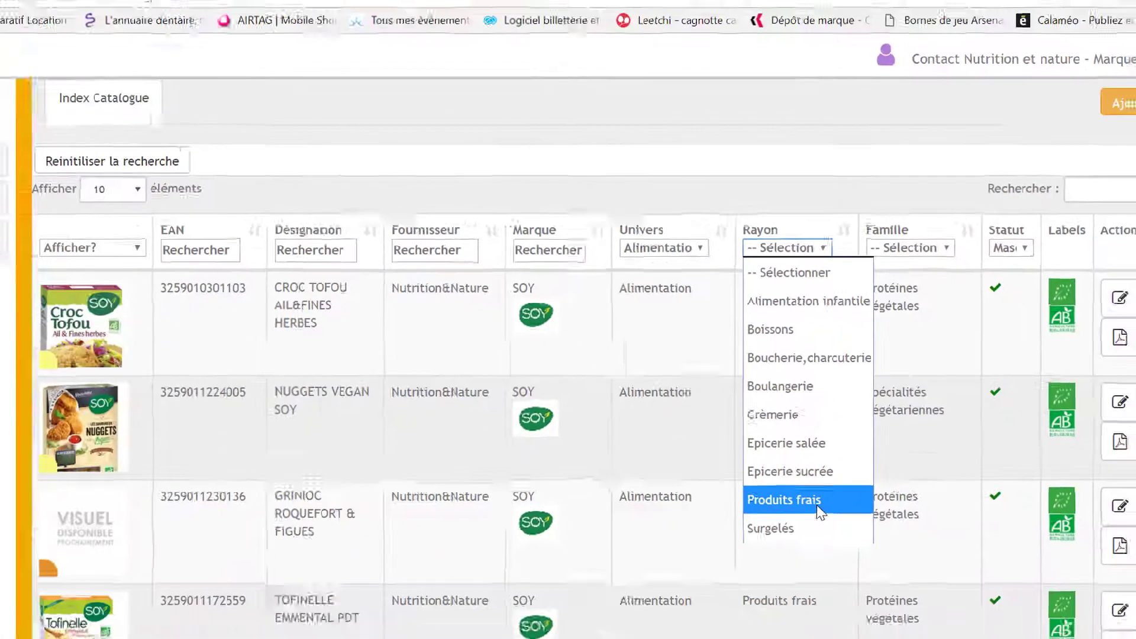
click(816, 505)
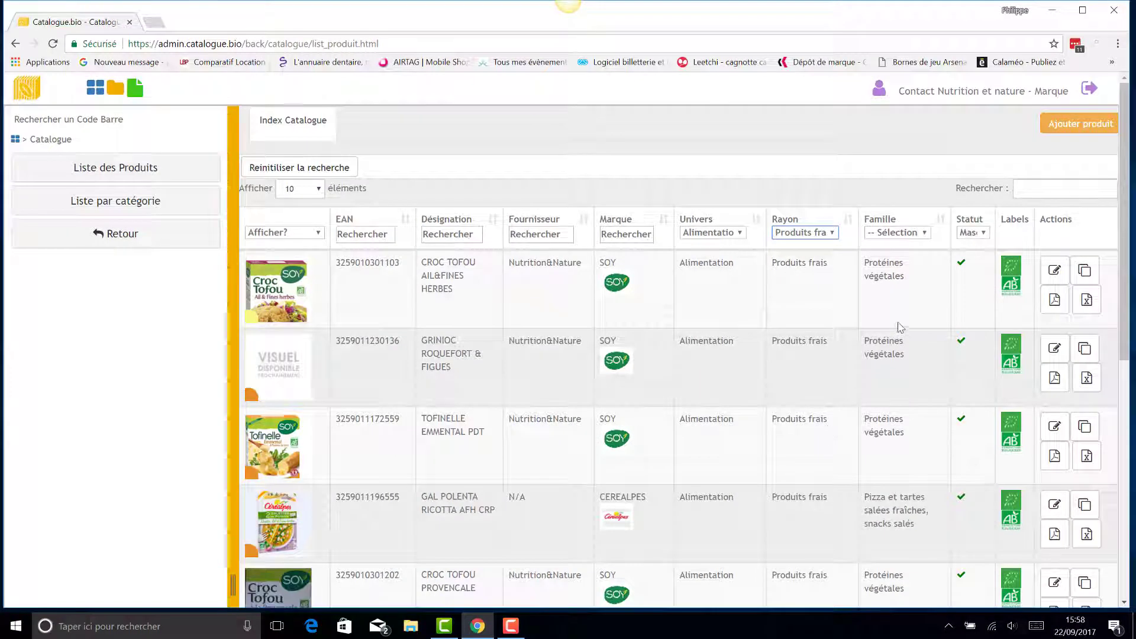
Step: Filter the product list by Marque with CE, and replace that search text with SOY
click(629, 234)
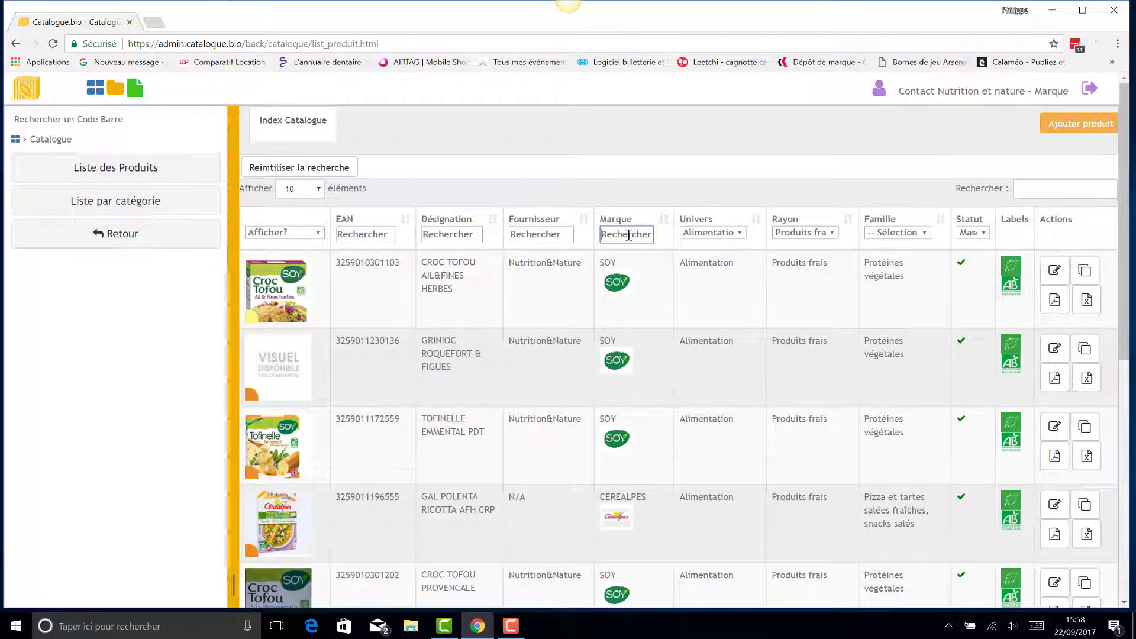
text(CE)
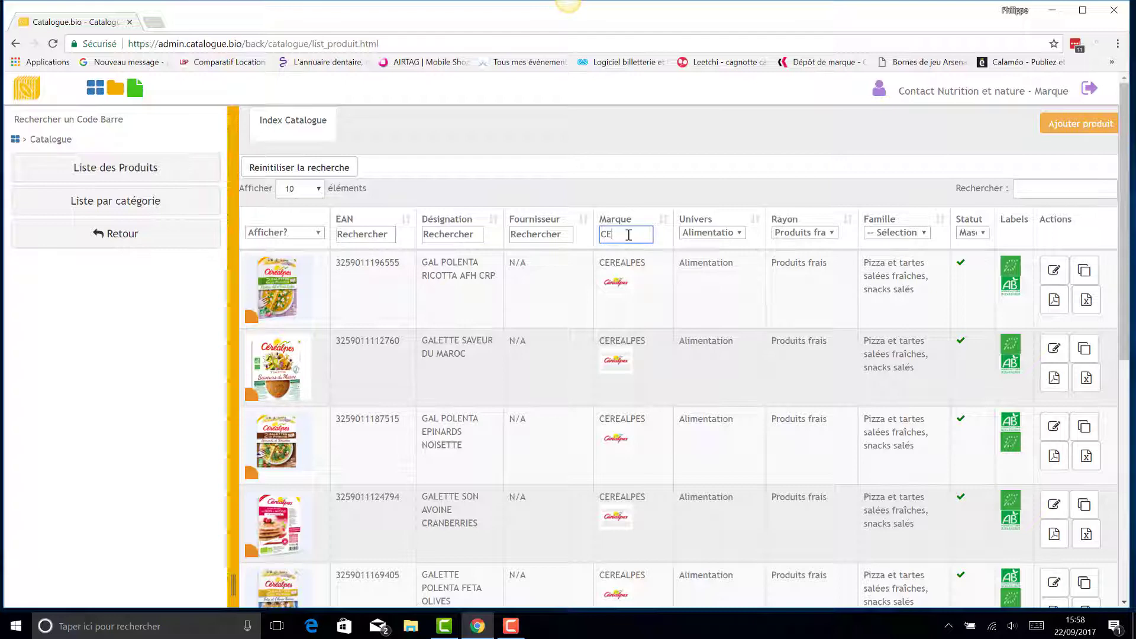
key(BackSpace)
key(BackSpace)
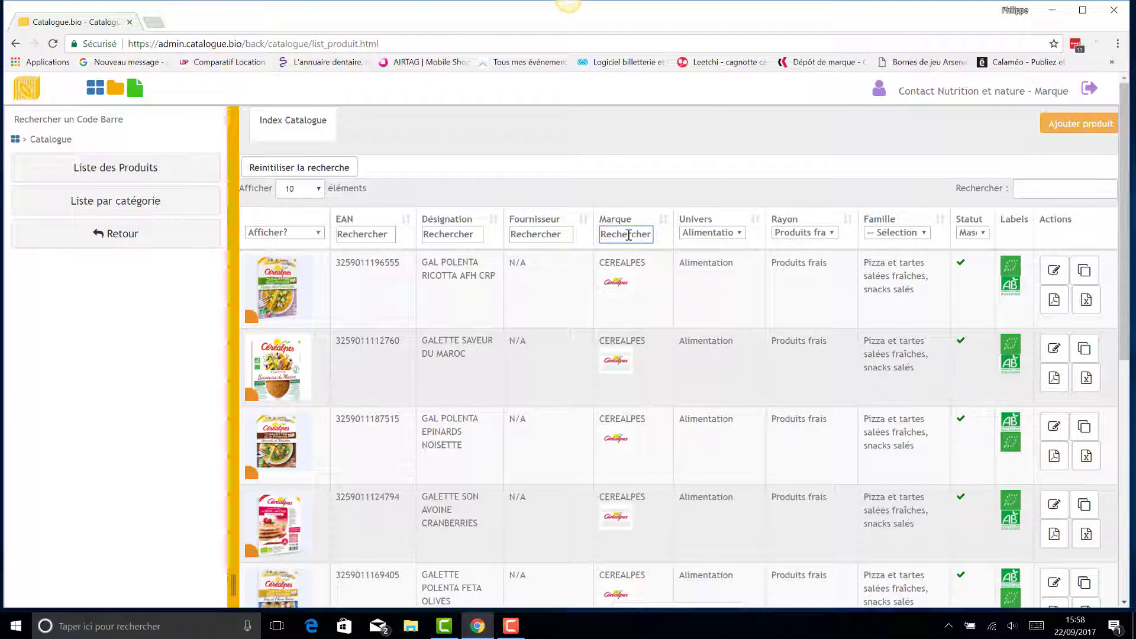
text(SOY)
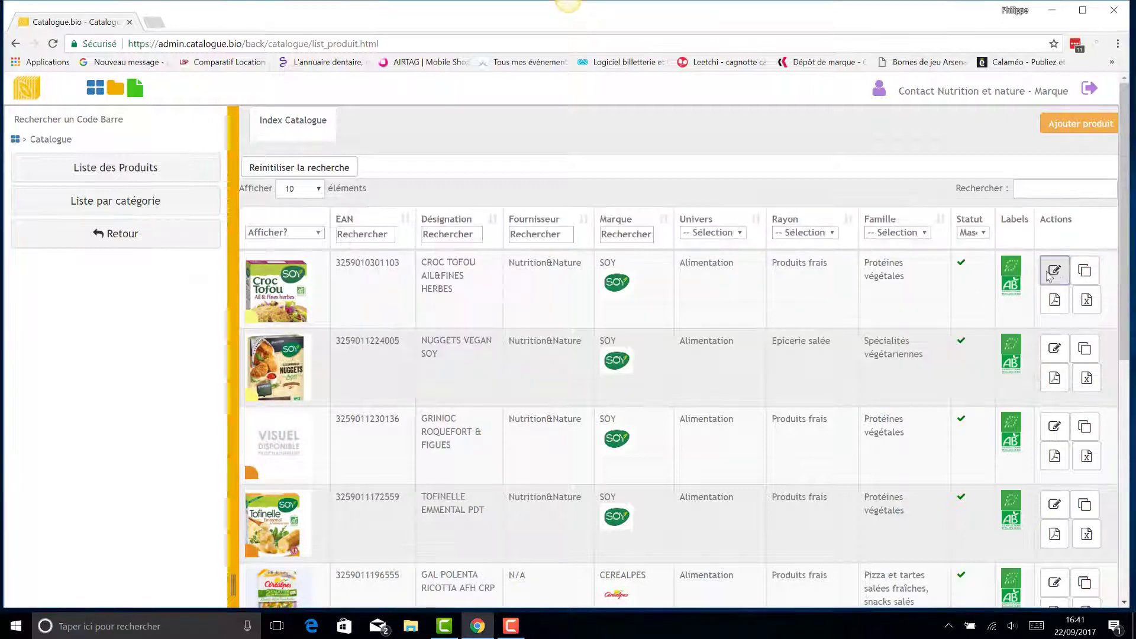
Step: Open the CROC TOFOU AIL&FINES HERBES product sheet for editing and review its general information, labels and certifications
click(1053, 271)
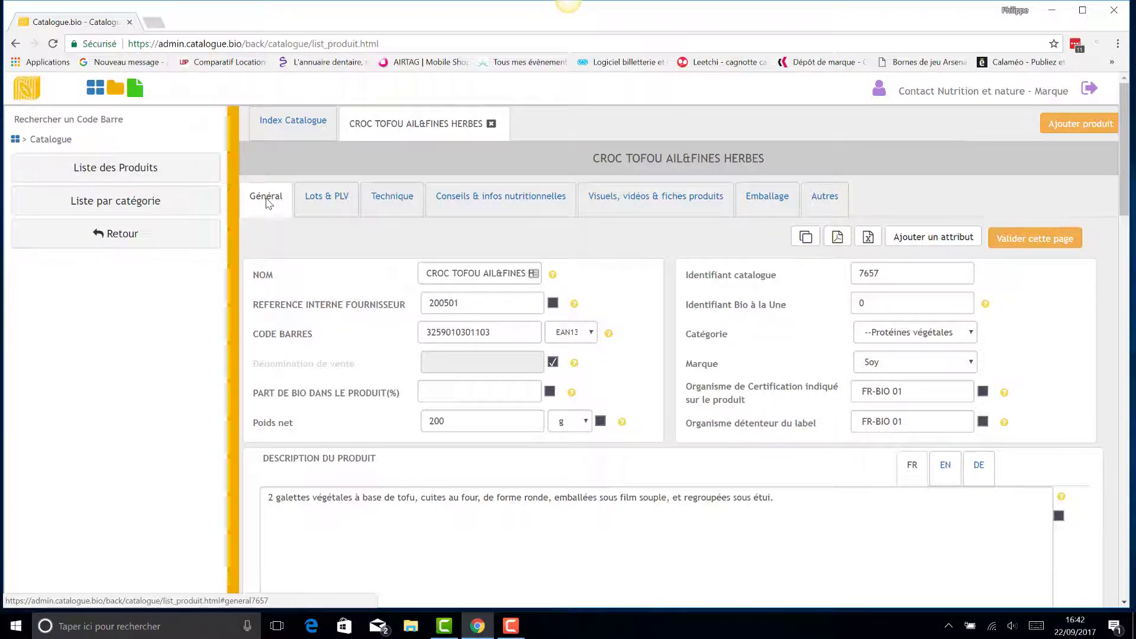
scroll(267, 203, down, 2)
scroll(232, 423, down, 10)
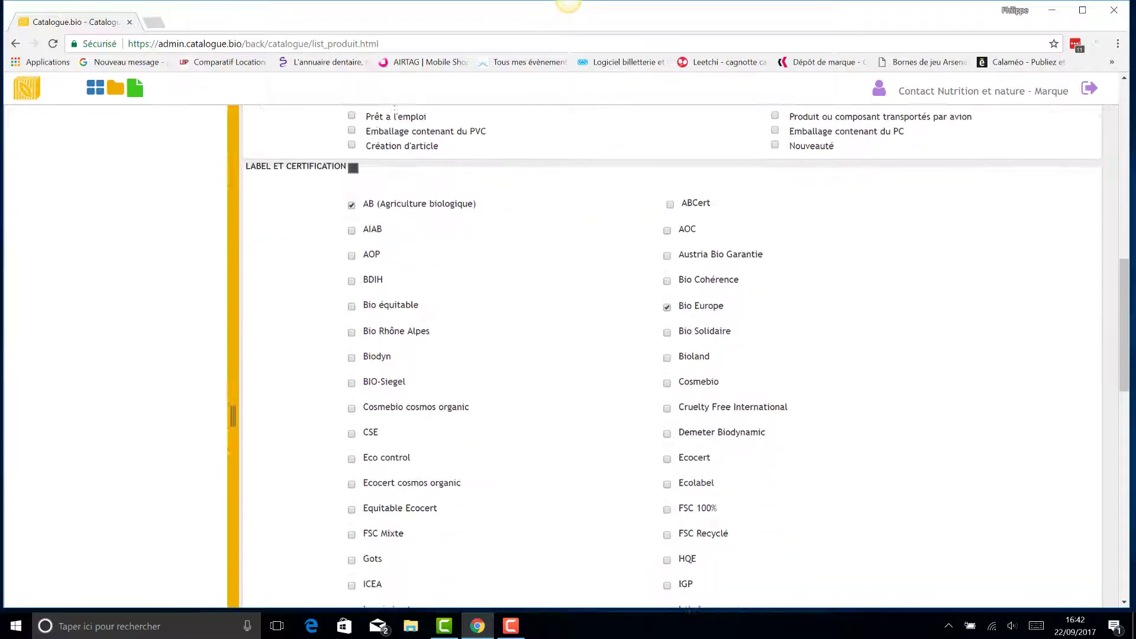
scroll(232, 423, down, 6)
scroll(673, 355, down, 5)
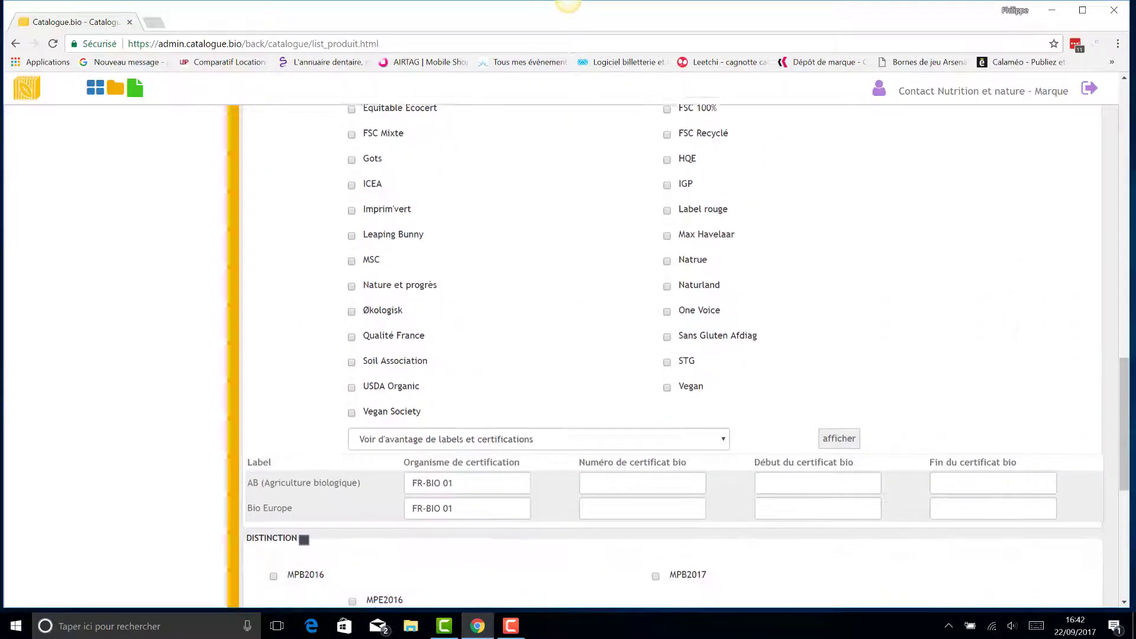
scroll(672, 355, down, 2)
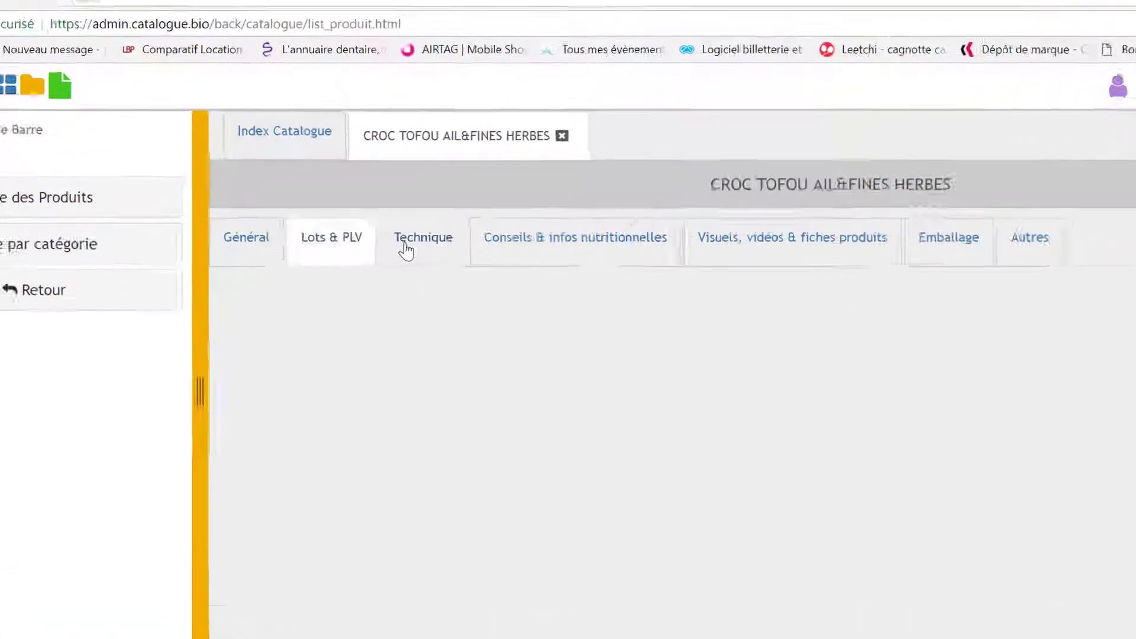
Step: Examine the product's technical data, including shelf life, dimensions and weights, storage advice, ingredients and allergens
click(383, 200)
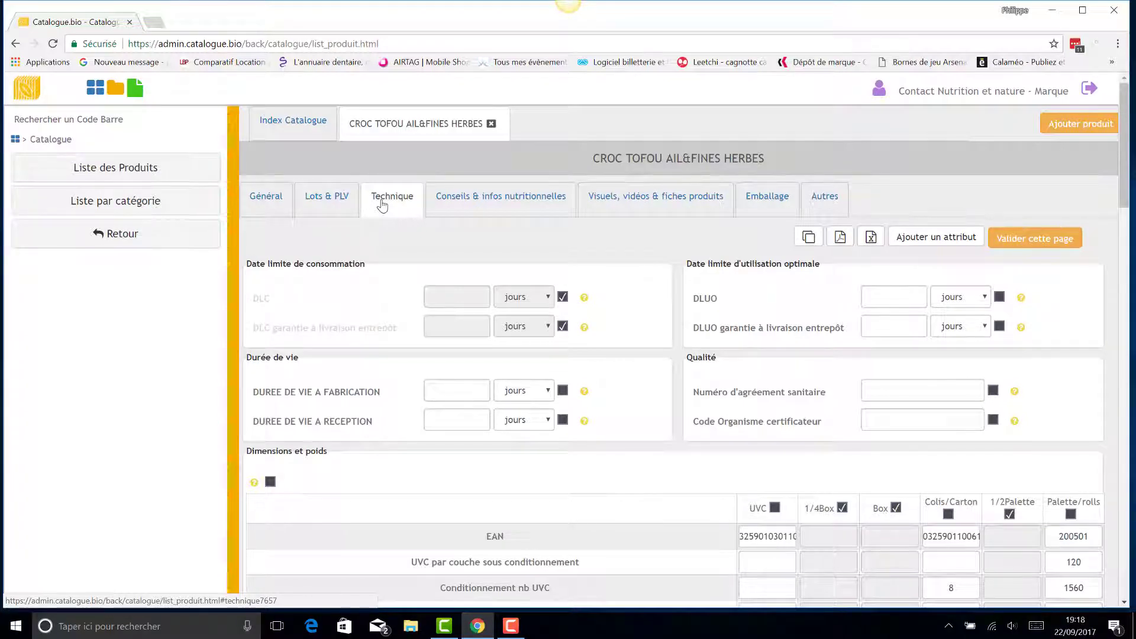
scroll(382, 204, down, 3)
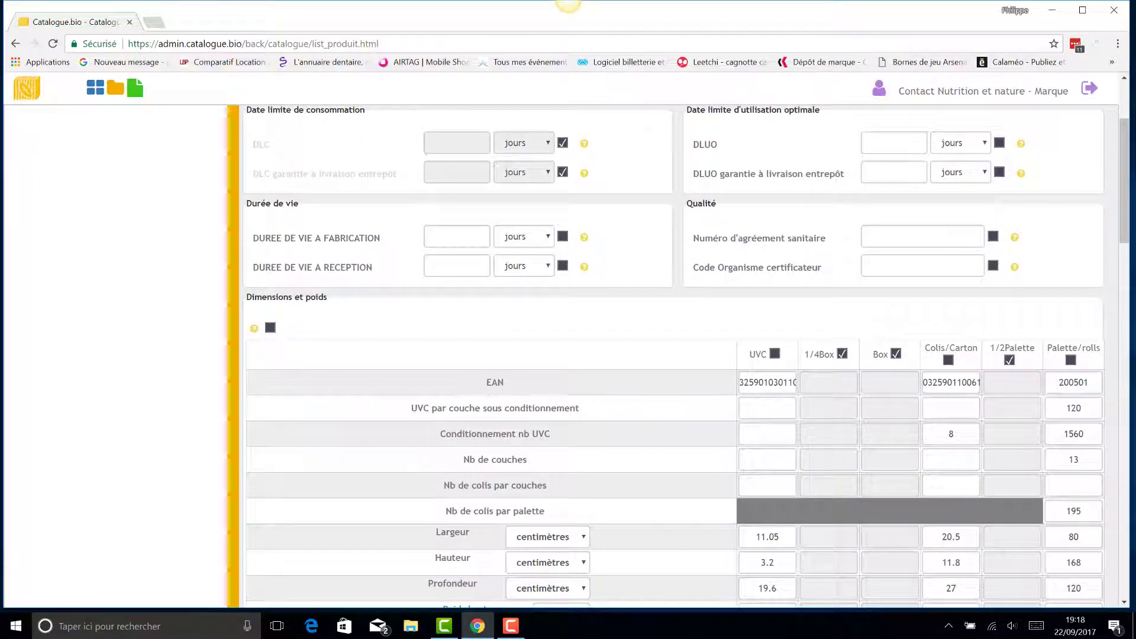
scroll(681, 355, down, 5)
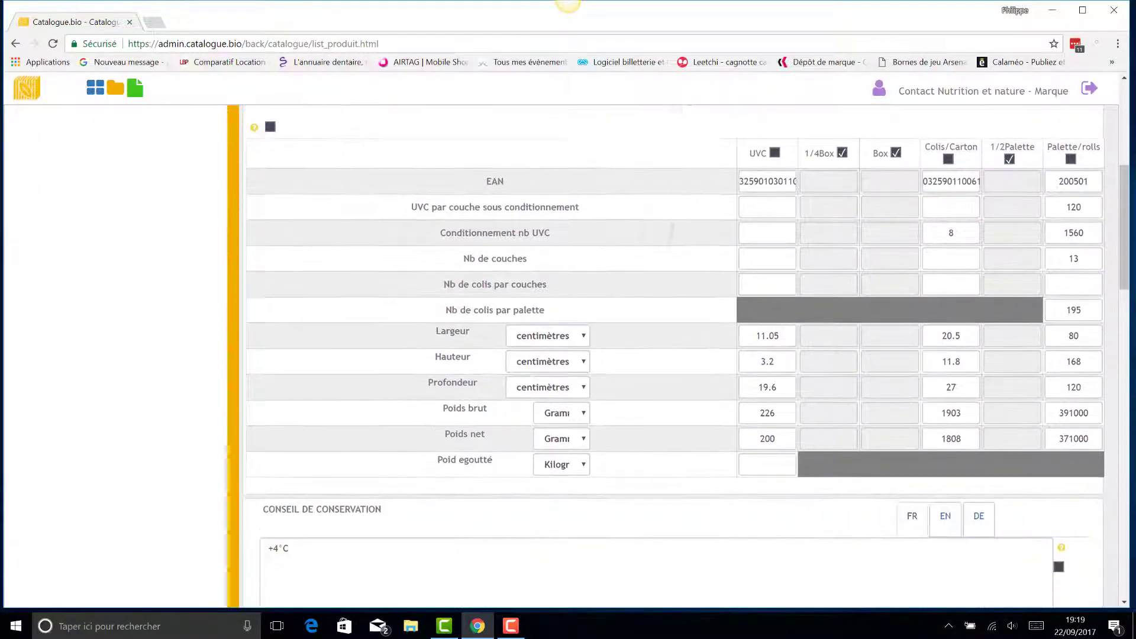
scroll(680, 355, down, 6)
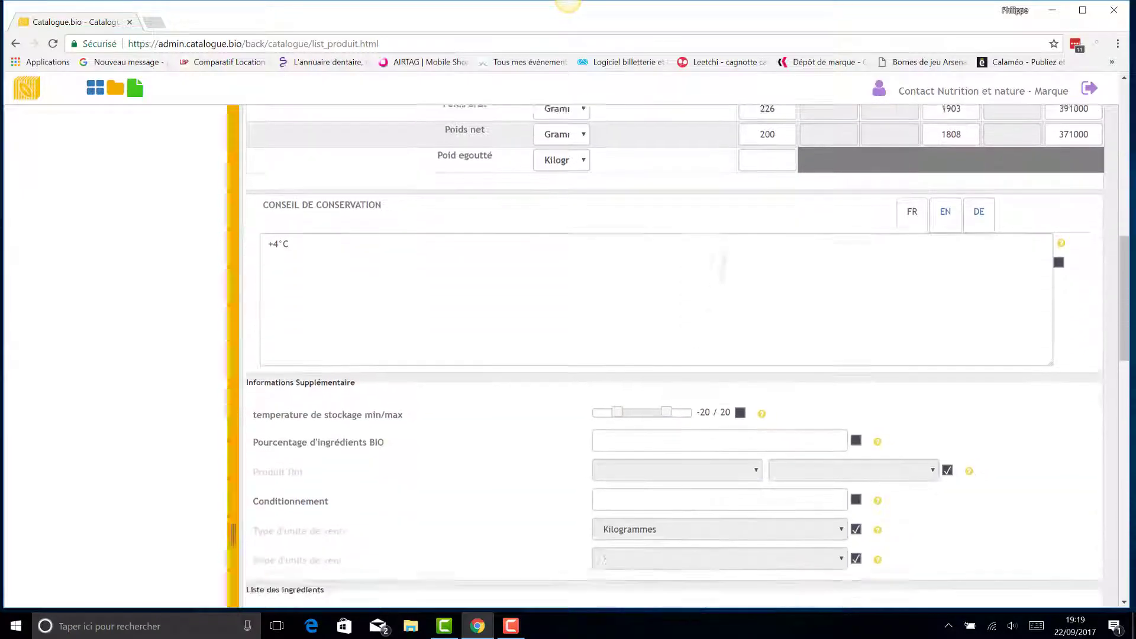
scroll(680, 355, down, 2)
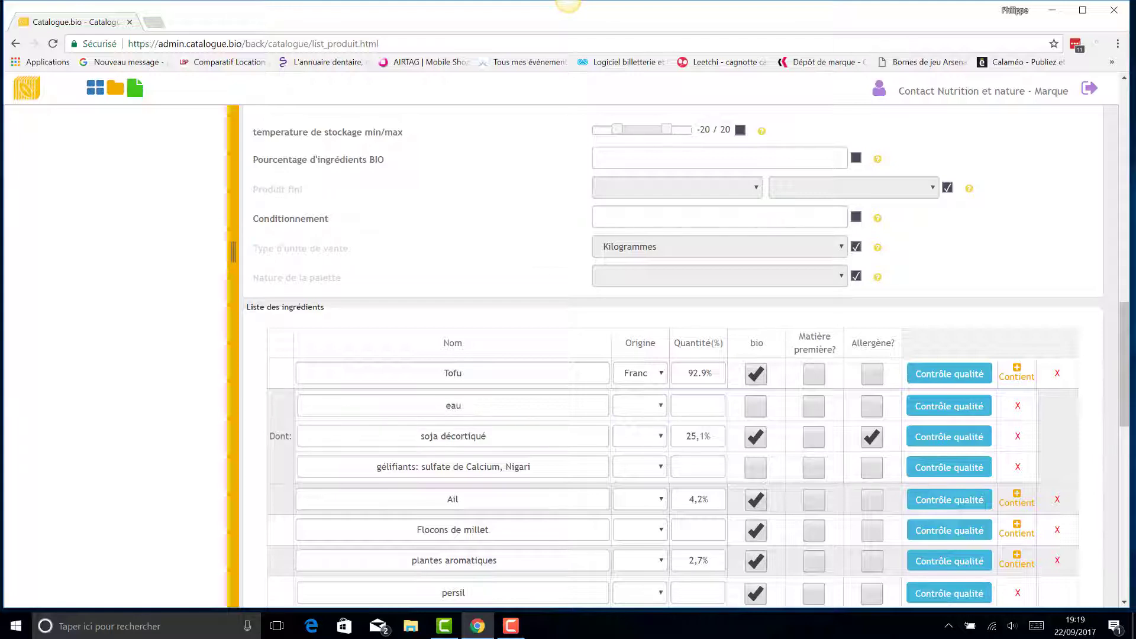
scroll(681, 355, down, 4)
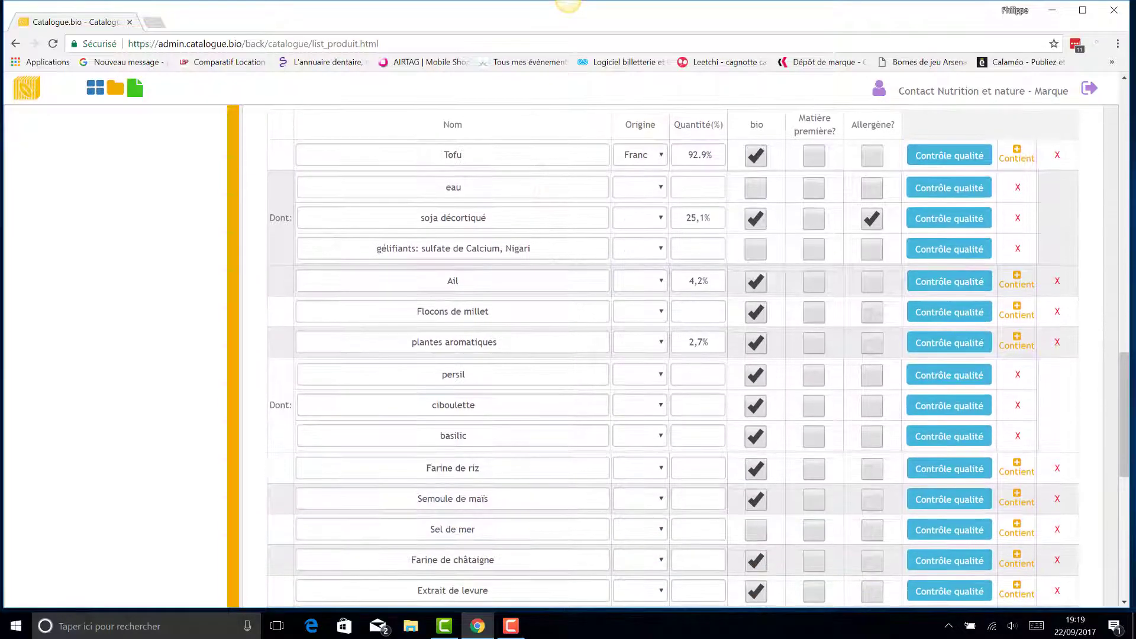
scroll(681, 355, down, 3)
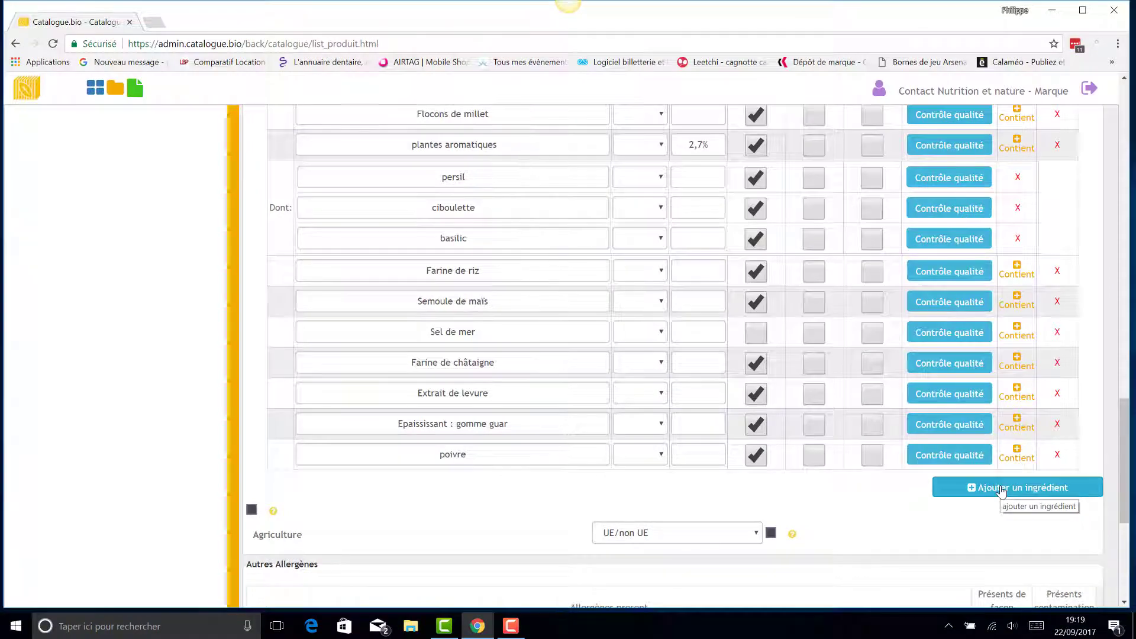
scroll(672, 355, down, 4)
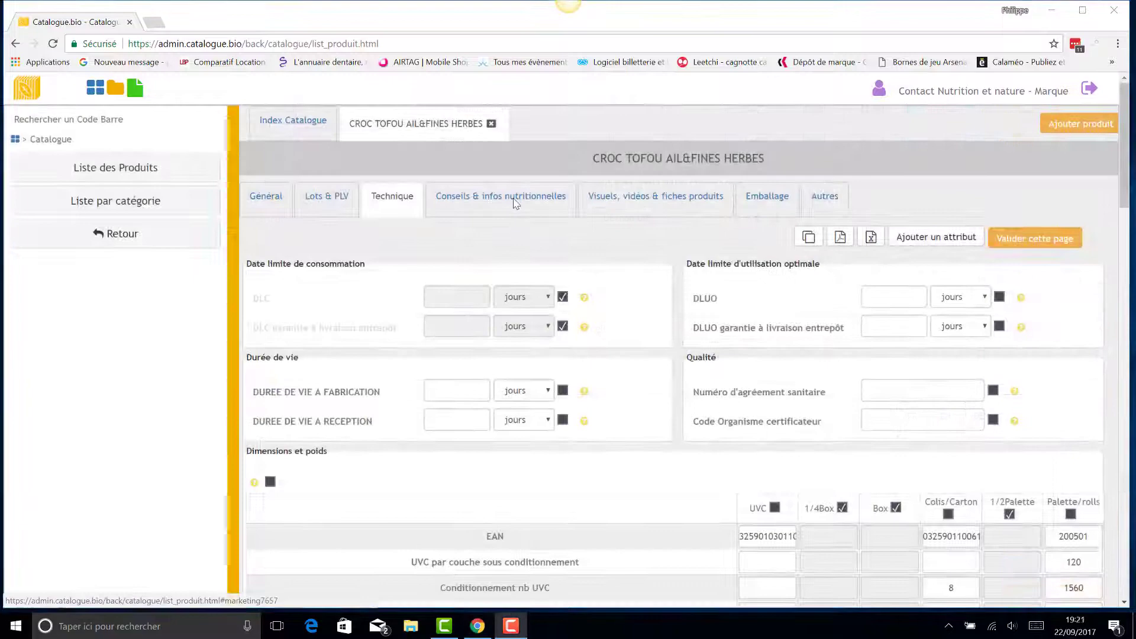
Step: Examine the product's advice texts and nutritional values in the Conseils & infos nutritionnelles section
click(515, 203)
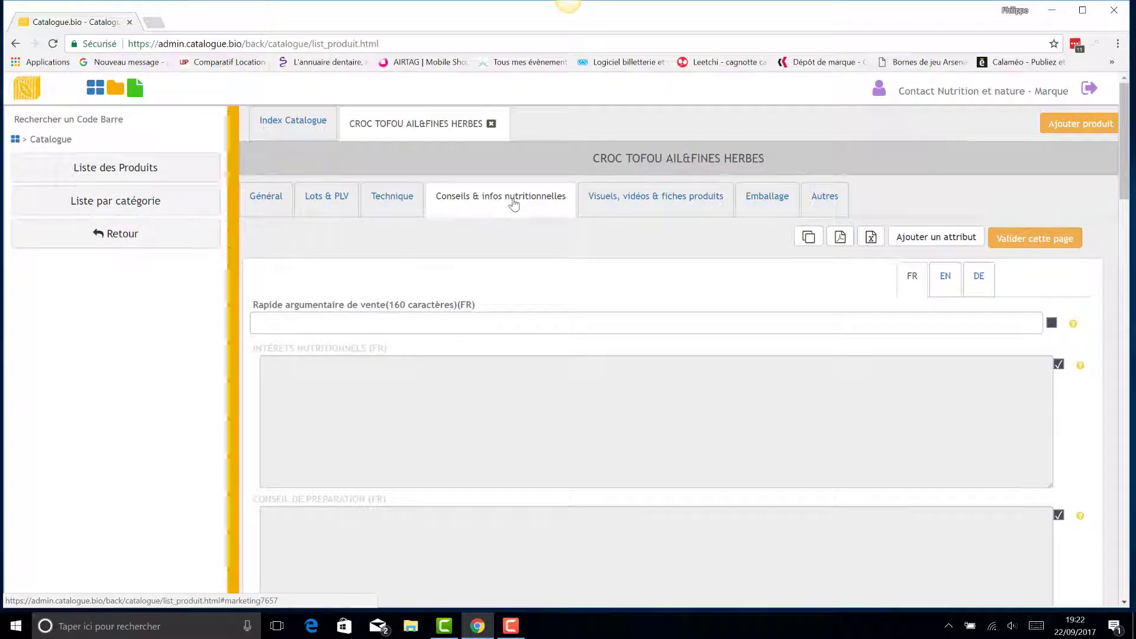
scroll(514, 205, down, 3)
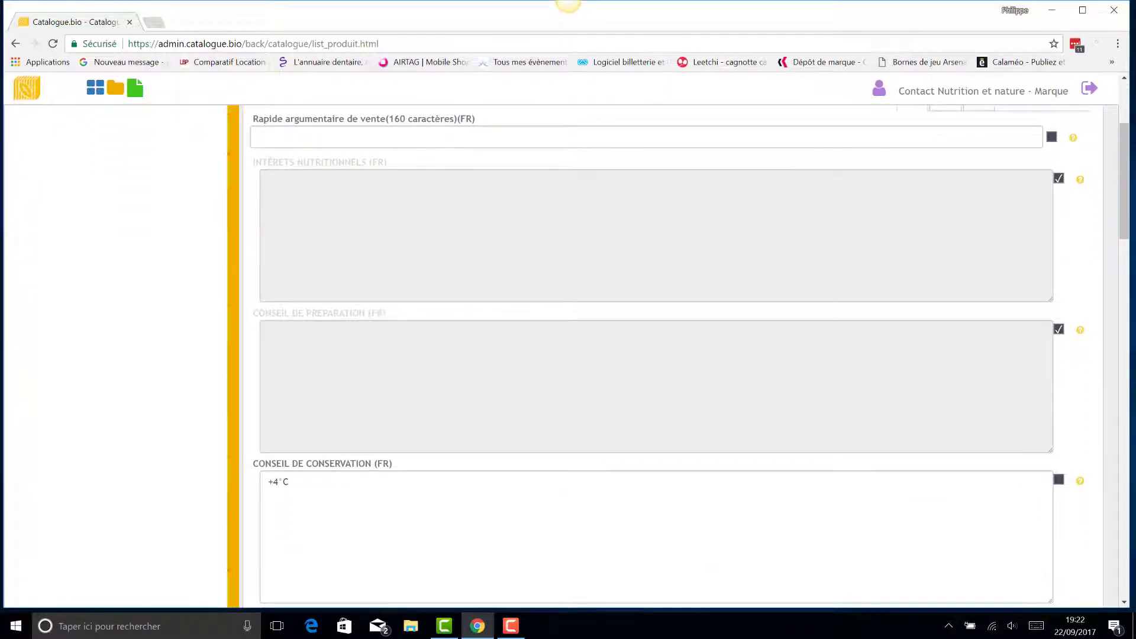
scroll(232, 470, down, 10)
scroll(233, 469, down, 7)
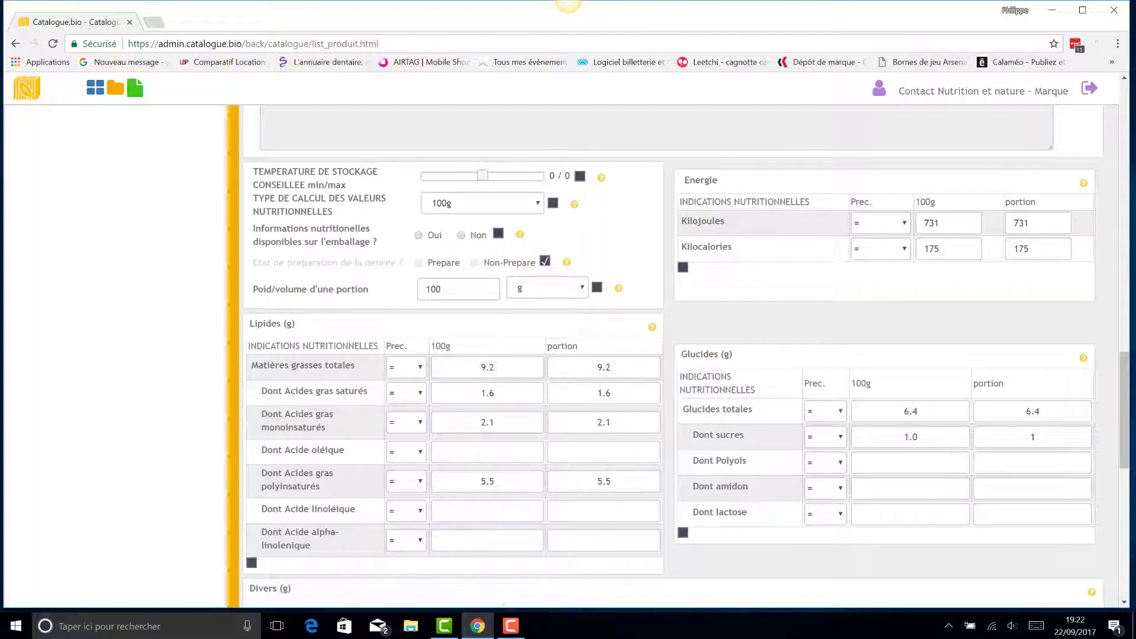
Step: Enable the PRECAUTION D'EMPLOI (FR) field for entry, and disable it again
scroll(673, 377, up, 1)
scroll(232, 325, up, 5)
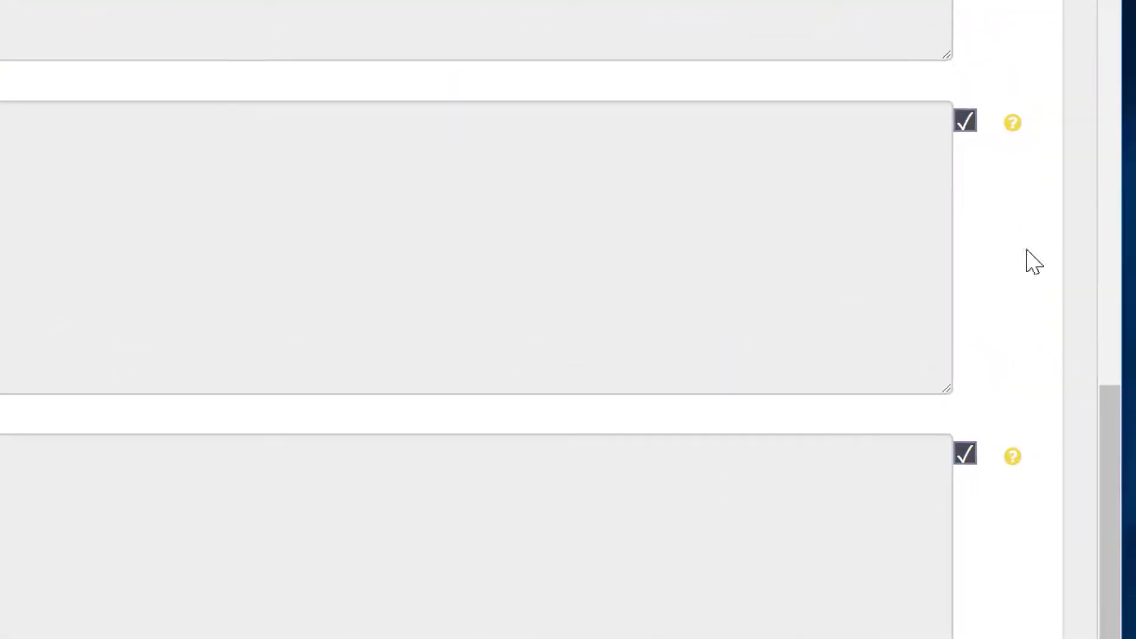
click(965, 125)
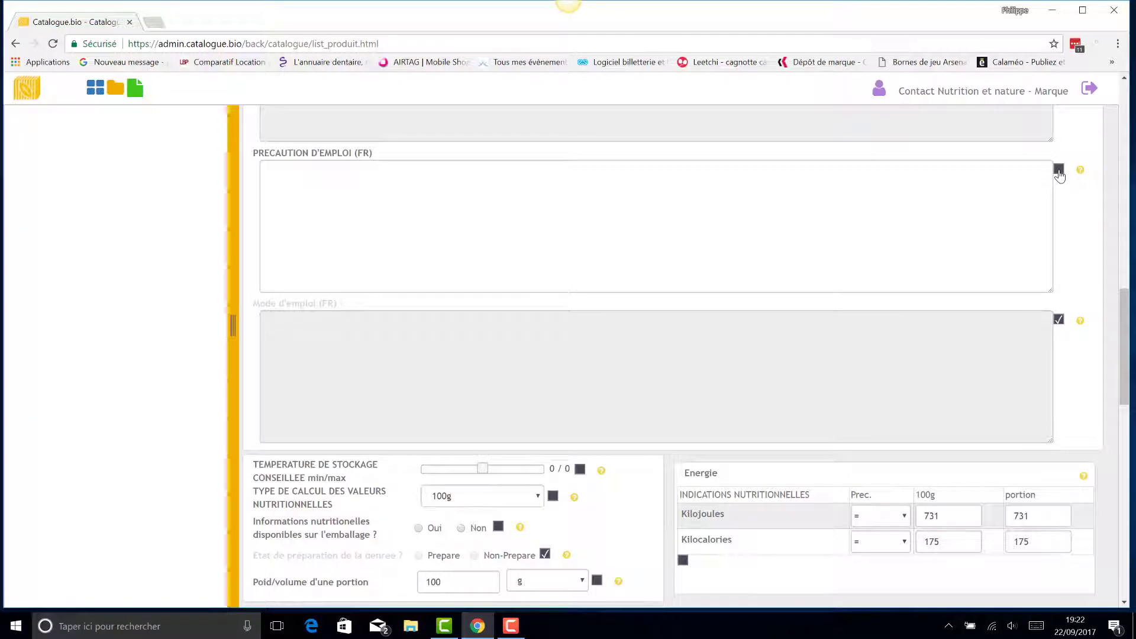
click(1059, 171)
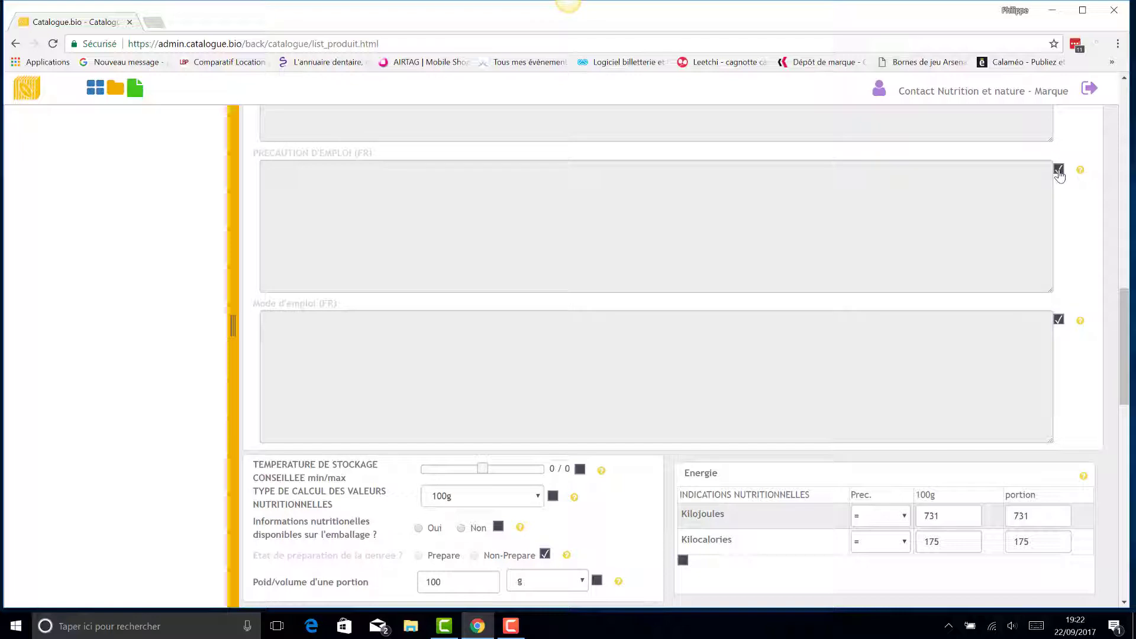
Step: View the product's Visuels, vidéos & fiches produits files and open its Emballage section
scroll(1059, 174, up, 5)
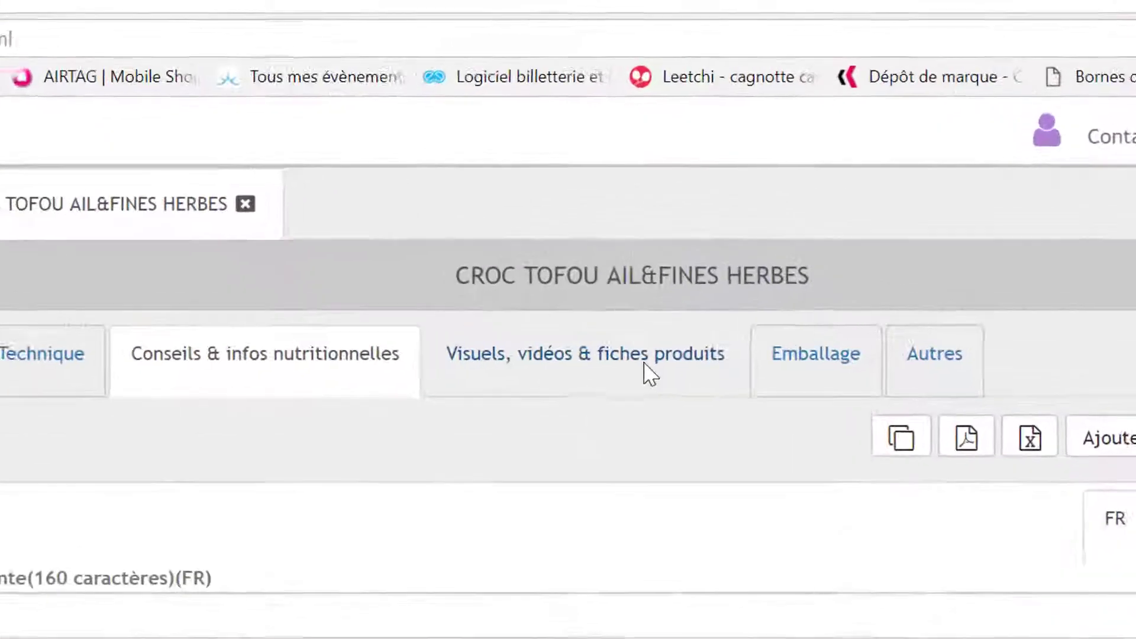
click(650, 373)
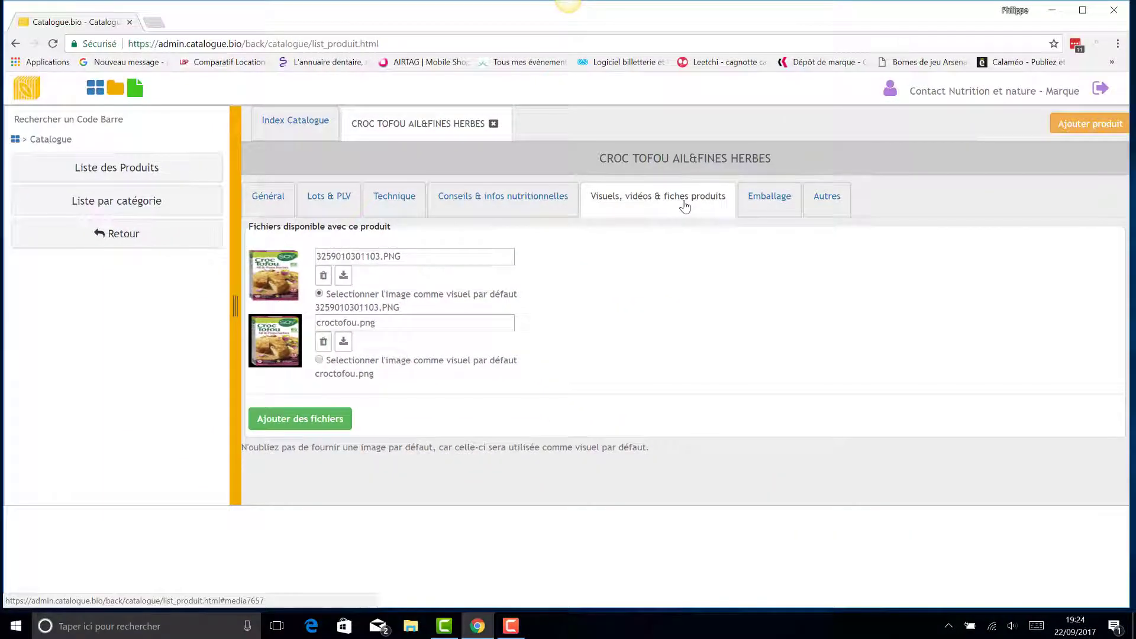
click(774, 201)
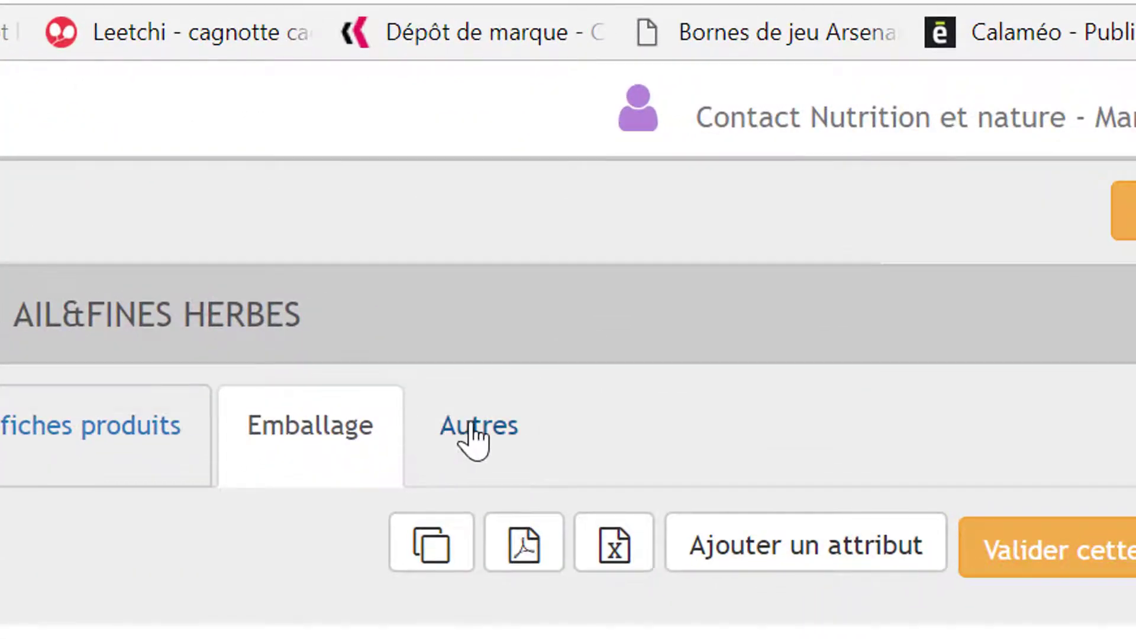
Step: Open the Autres section of the CROC TOFOU AIL&FINES HERBES product sheet
click(471, 428)
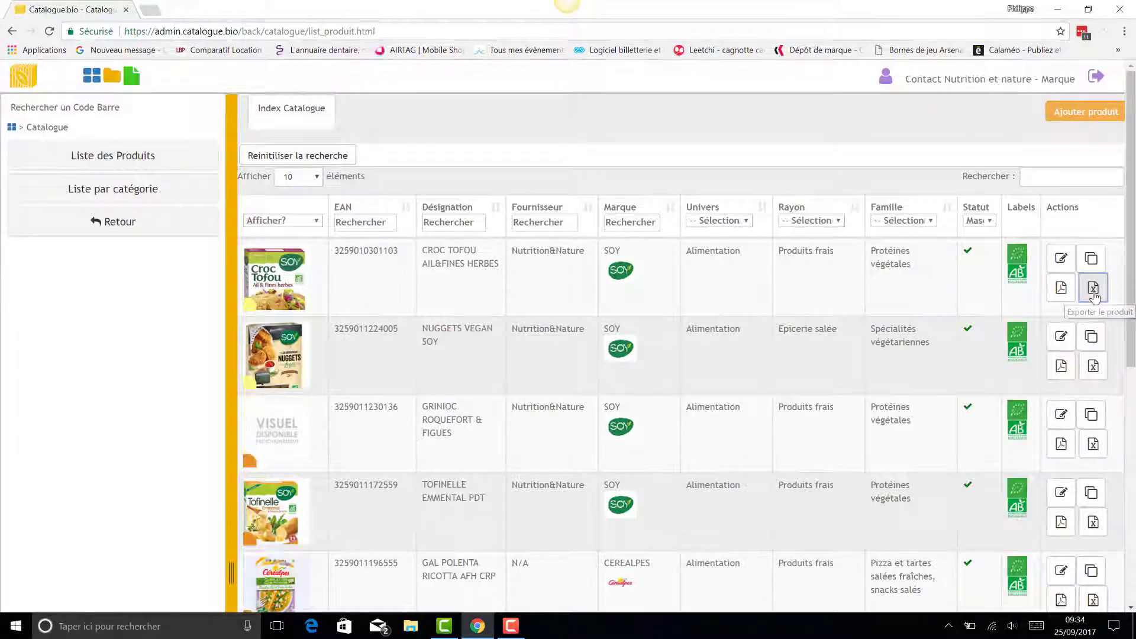
Step: Start an export of the CROC TOFOU AIL&FINES HERBES product from the catalogue list and choose the Naturalia Frais(fiche) format
click(1093, 290)
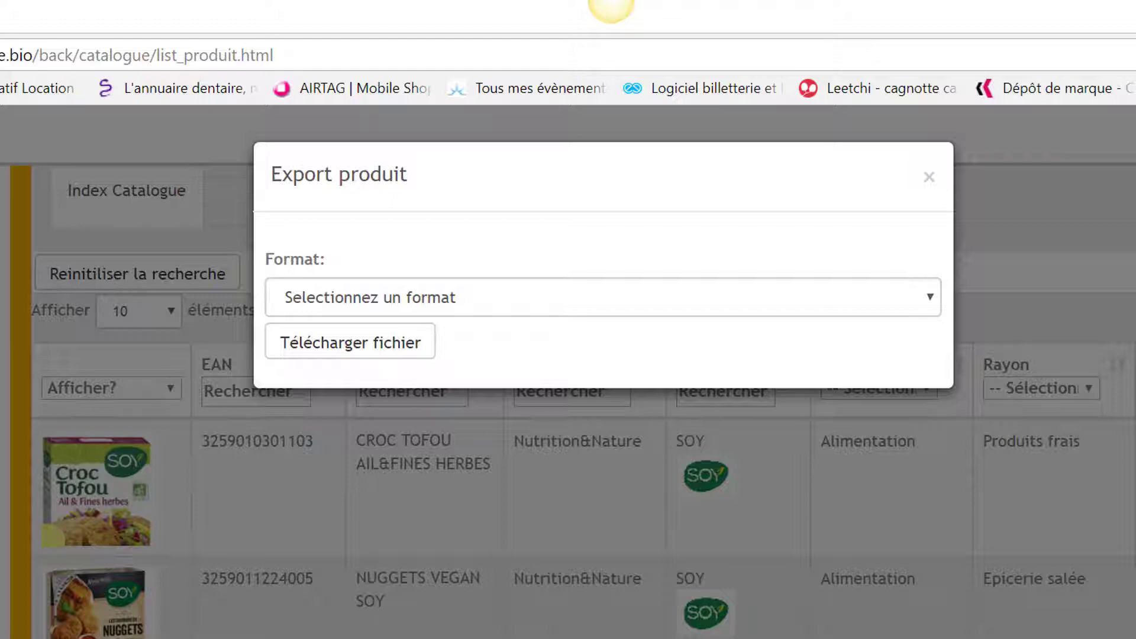
click(921, 298)
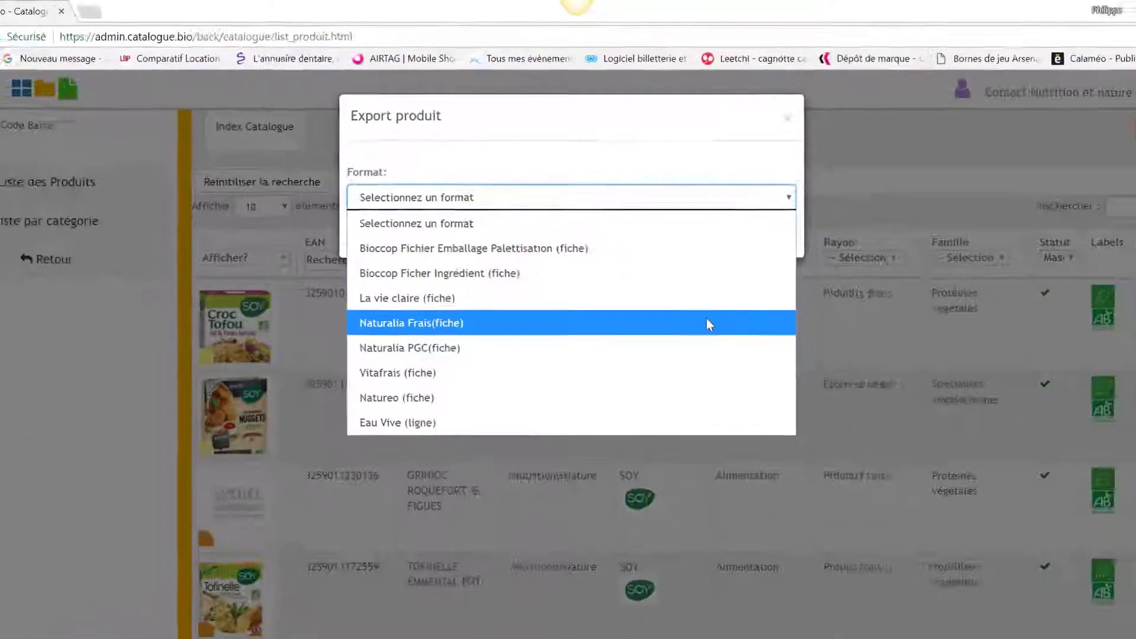
click(707, 322)
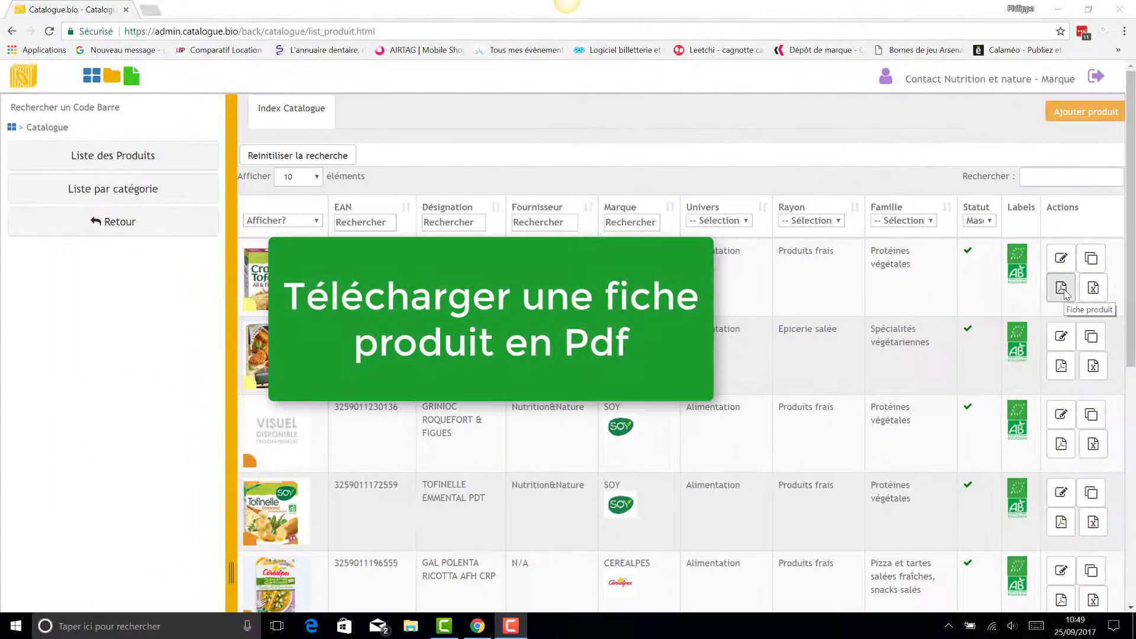
Step: Download the CROC TOFOU AIL&FINES HERBES product sheet as a PDF, review its description and ingredients, and close it
click(1062, 290)
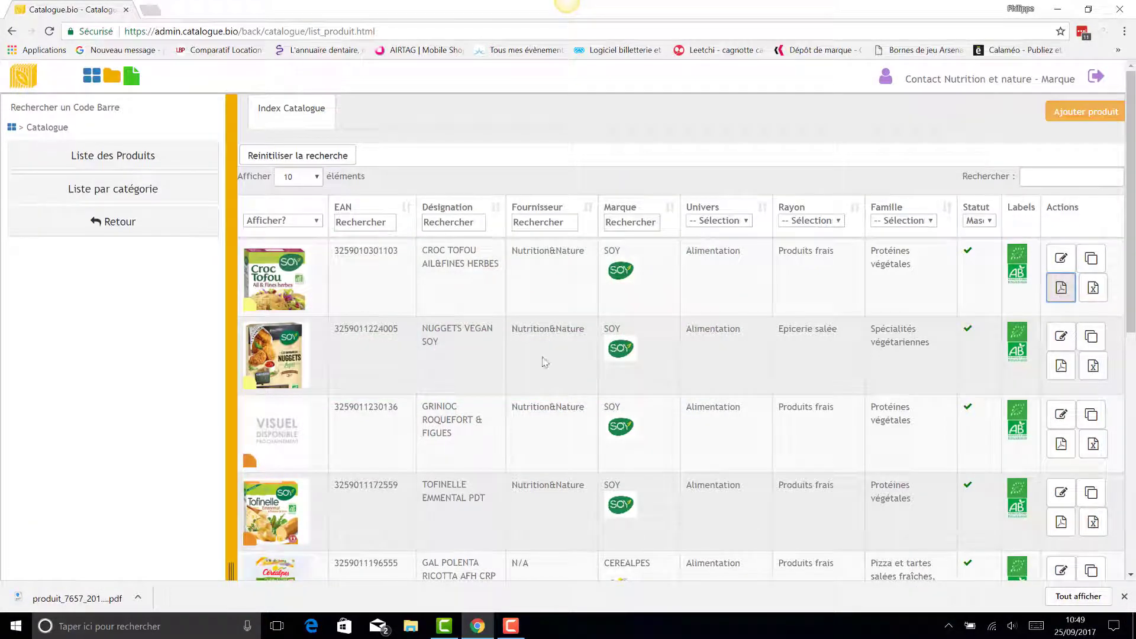
click(77, 598)
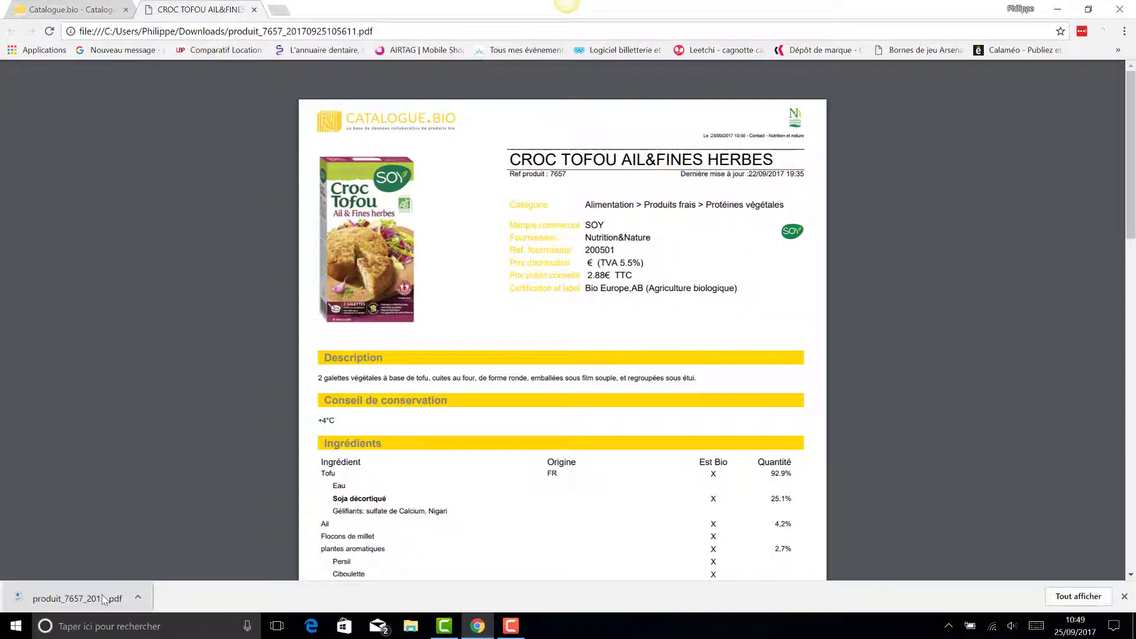
scroll(562, 319, down, 3)
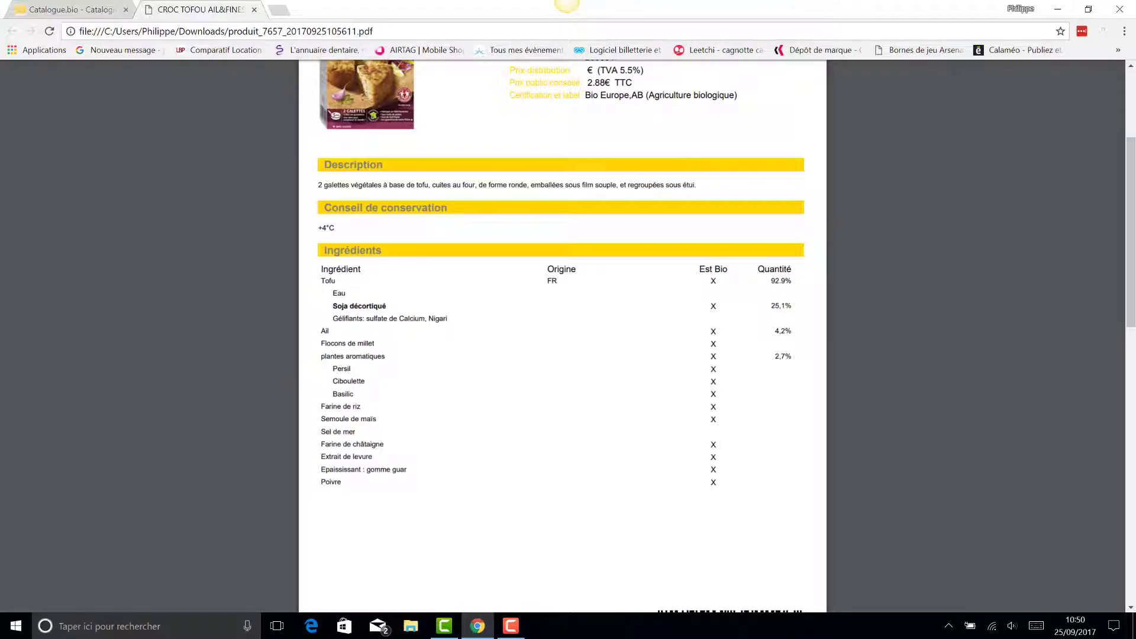
key(ctrl+w)
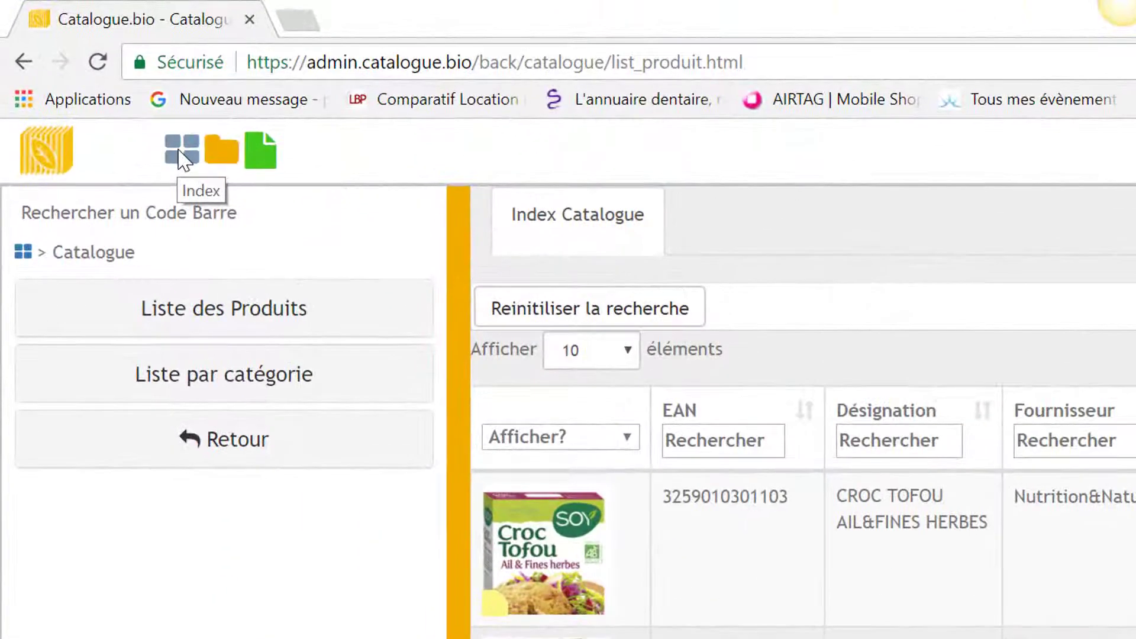
Step: Return to the back-office index and open the Entreprise page of the Utilisateur/Partage section
click(183, 156)
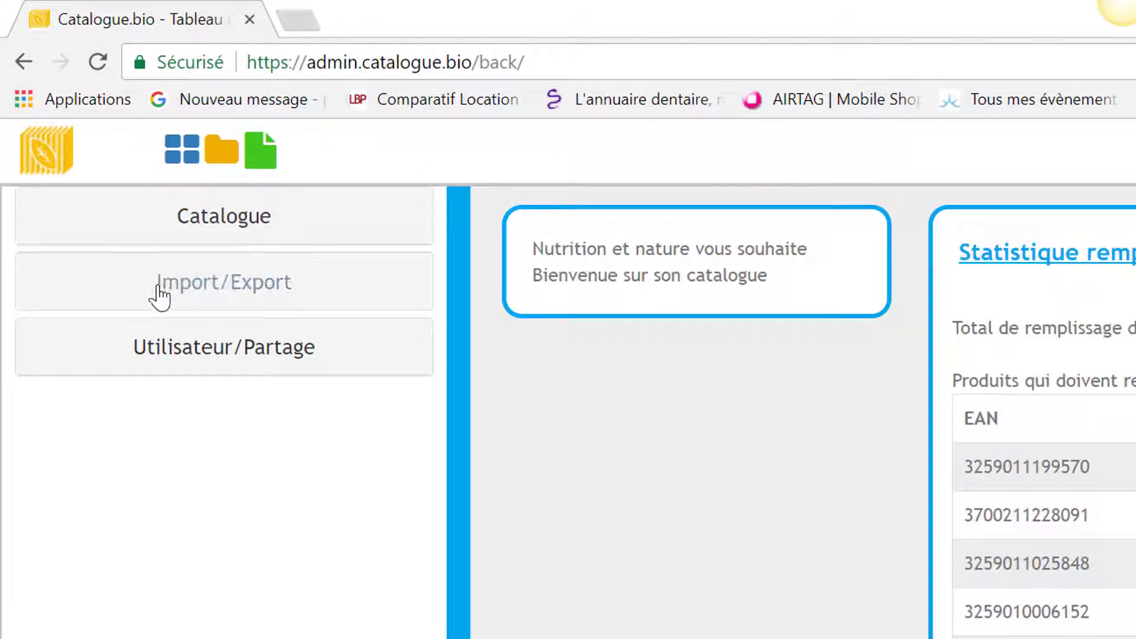
click(198, 355)
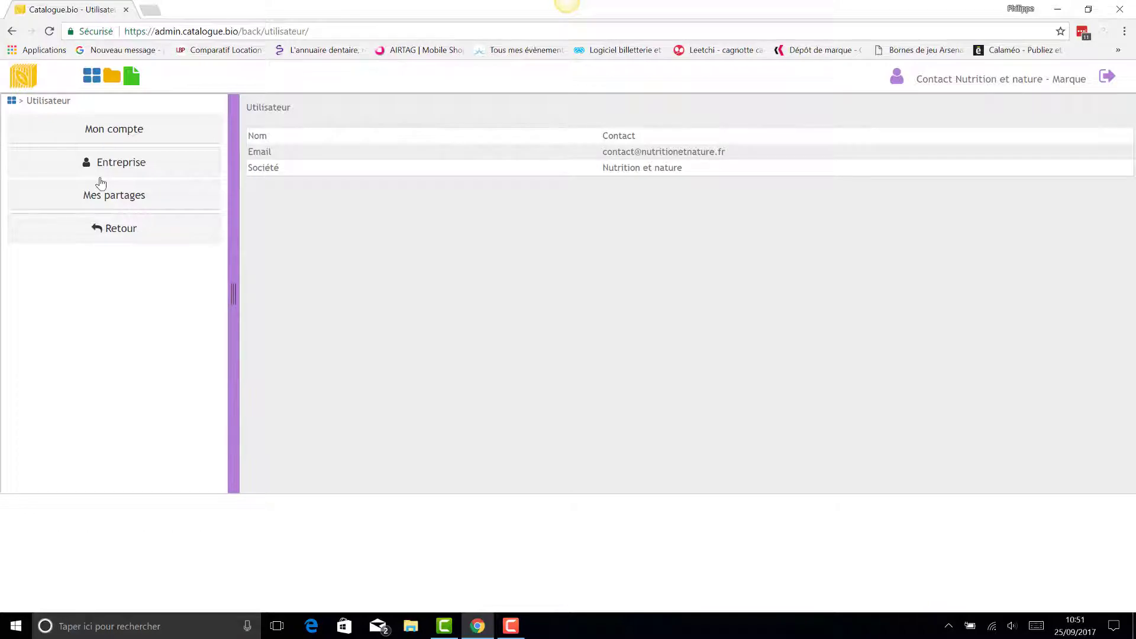
click(127, 160)
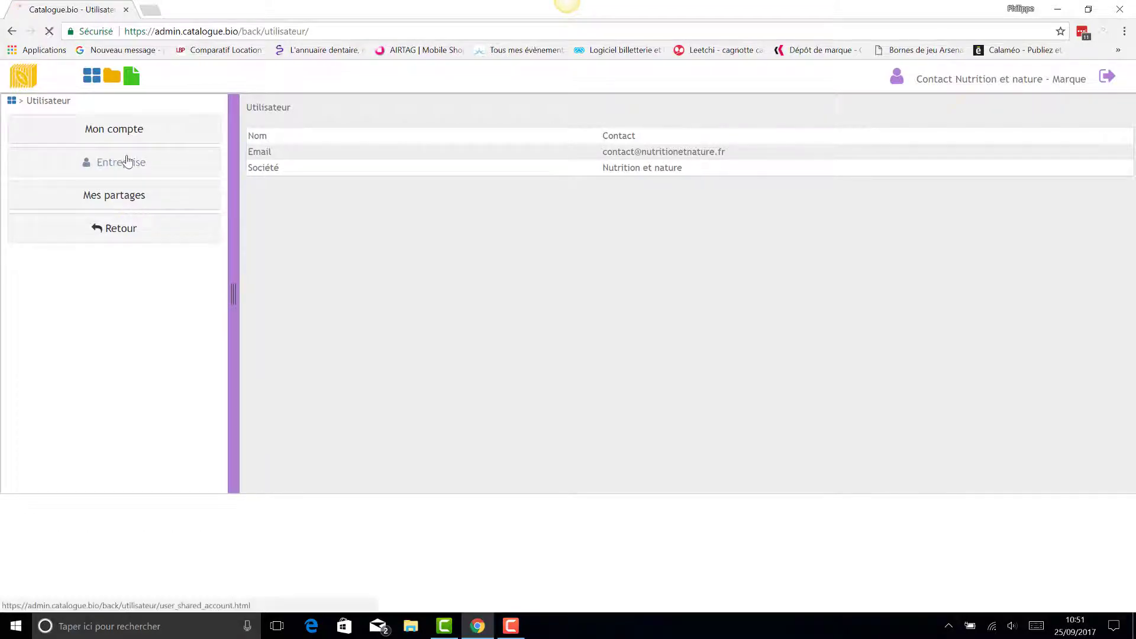